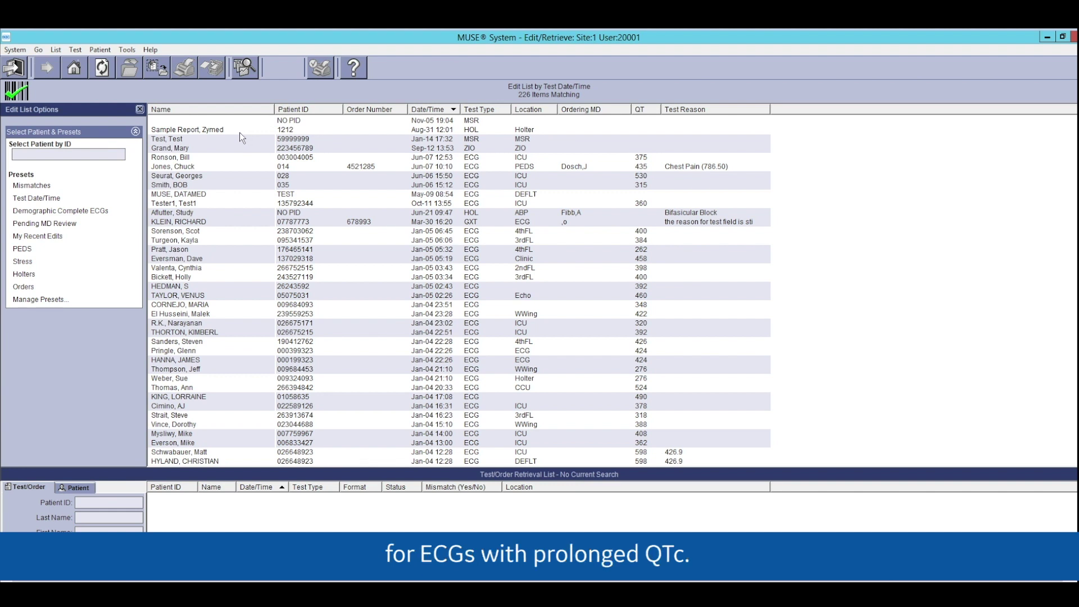
Switch to the Database Search module and list the scheduled searches.
{"action": "left_click", "coordinate": [24, 51]}
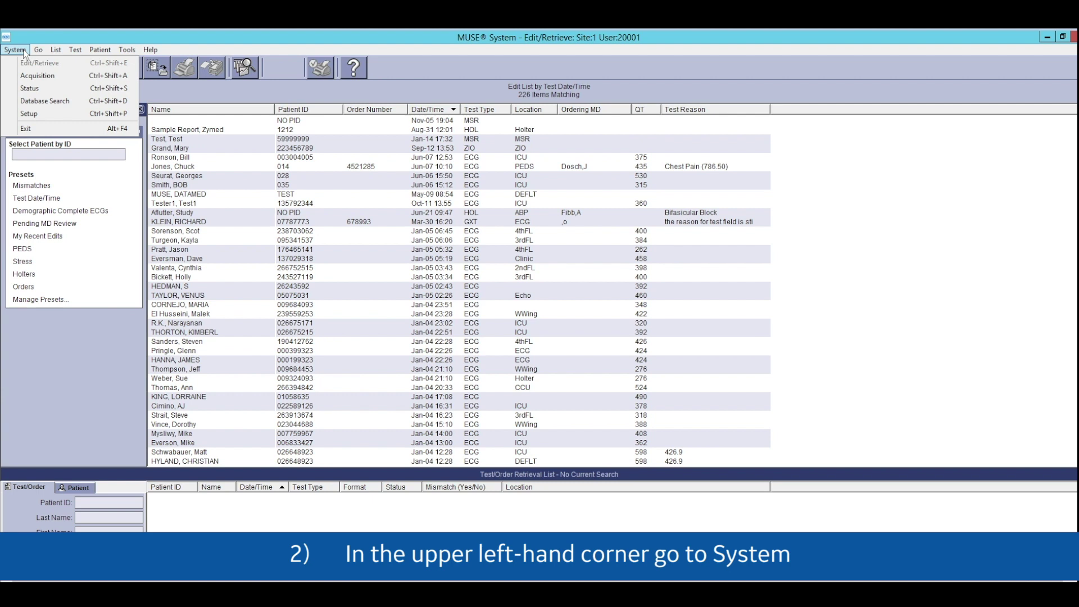
{"action": "left_click", "coordinate": [54, 99]}
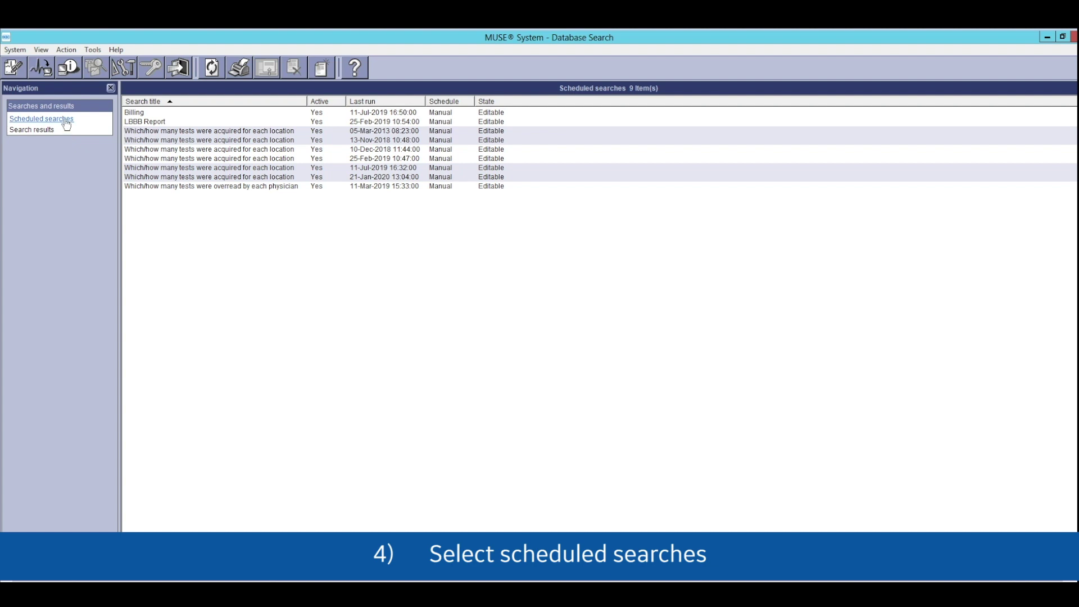
{"action": "left_click", "coordinate": [65, 121]}
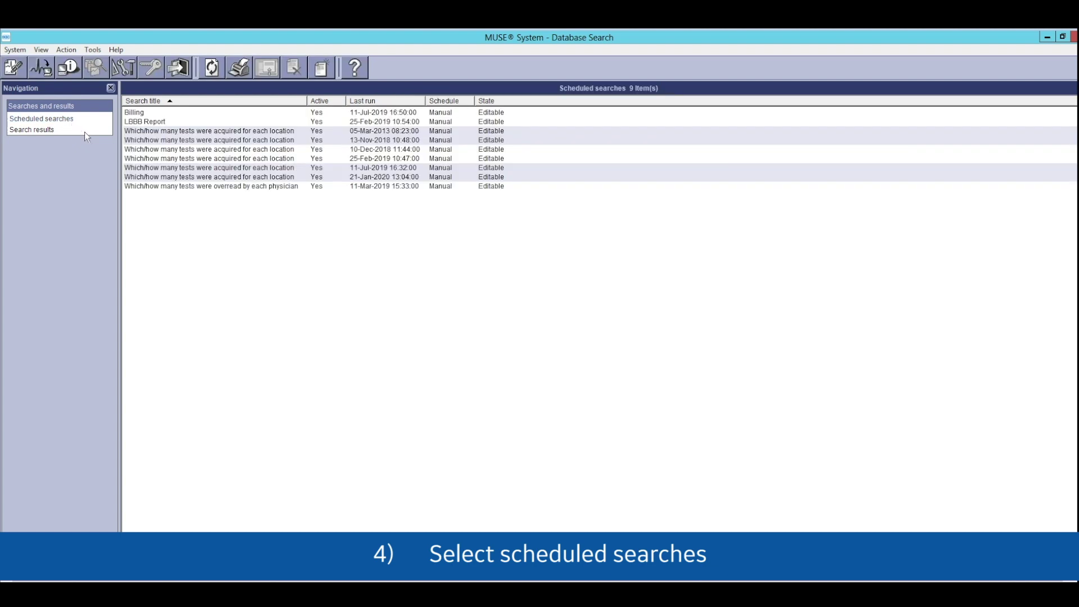
Start a New Search from the list and mark it as a User-defined Search.
{"action": "right_click", "coordinate": [343, 247]}
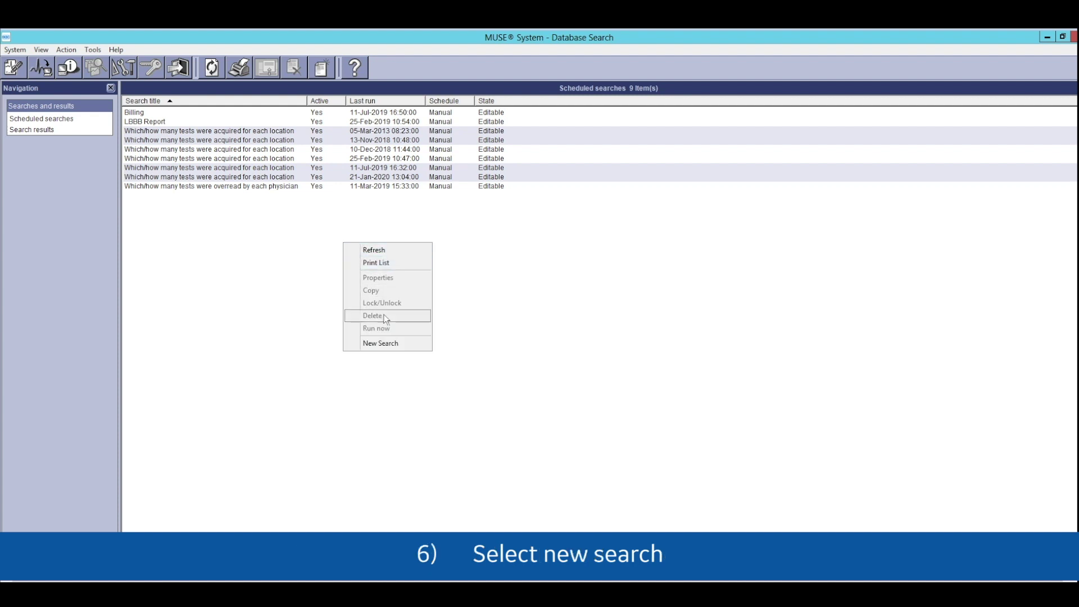
{"action": "left_click", "coordinate": [399, 342]}
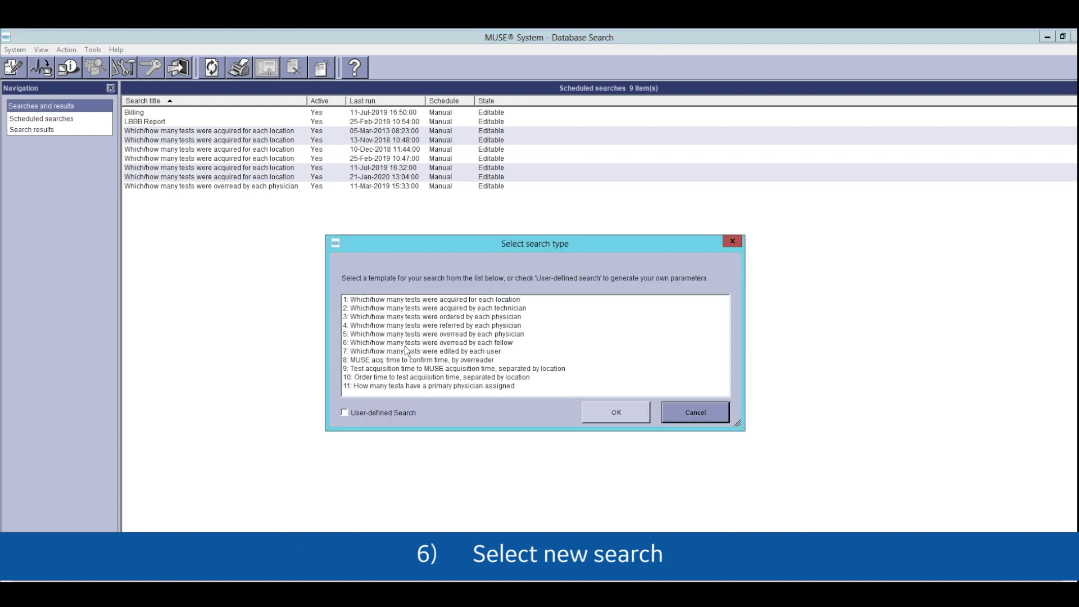
{"action": "left_click", "coordinate": [344, 413]}
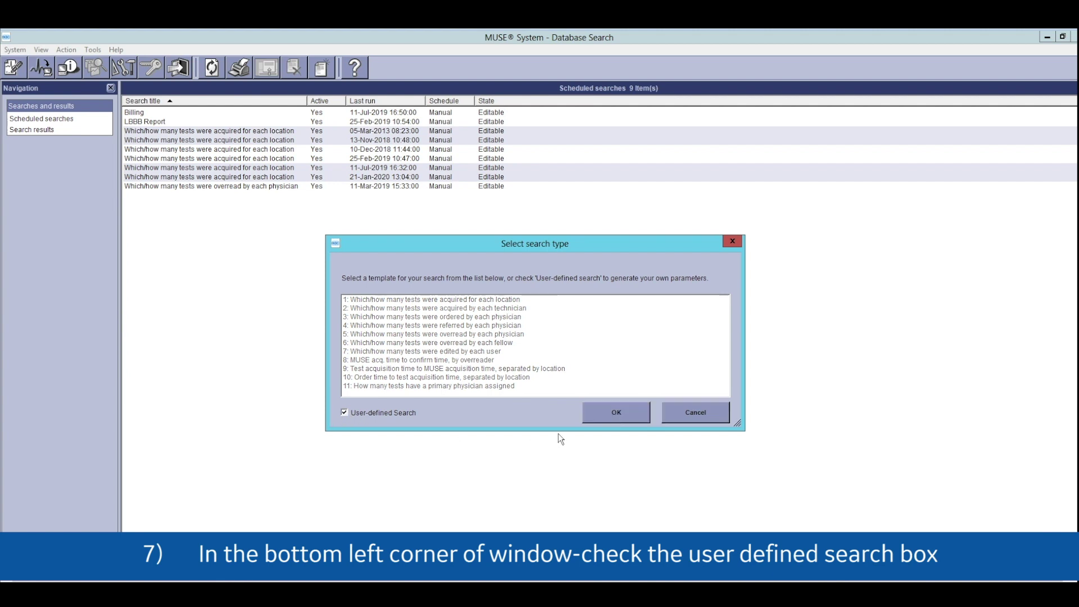
Confirm the search type and title the report 'Long QTc'.
{"action": "left_click", "coordinate": [611, 414]}
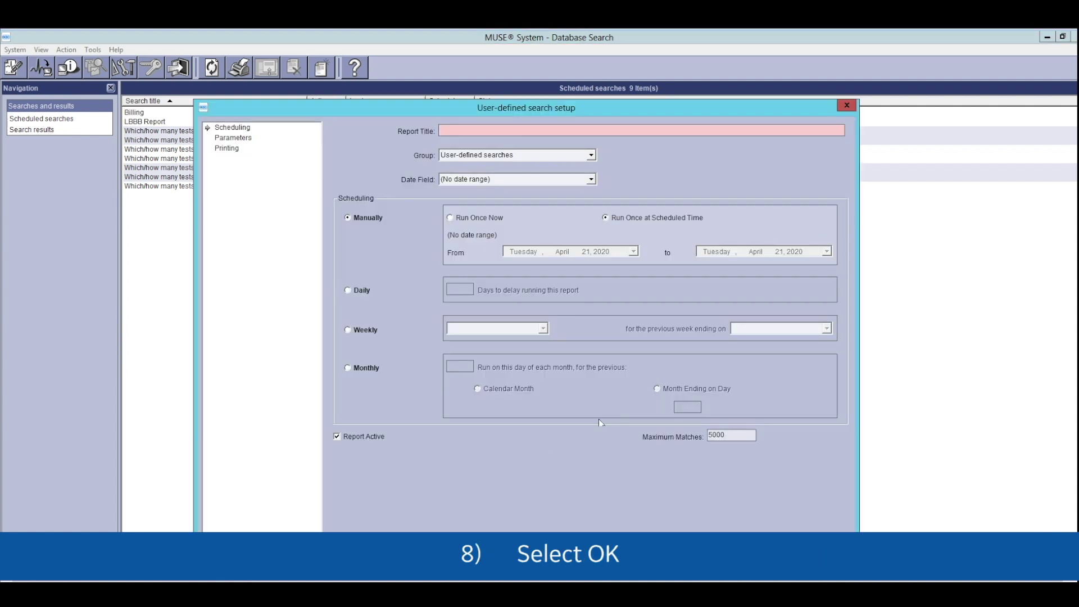
{"action": "type", "text": "P"}
{"action": "key", "text": "BackSpace"}
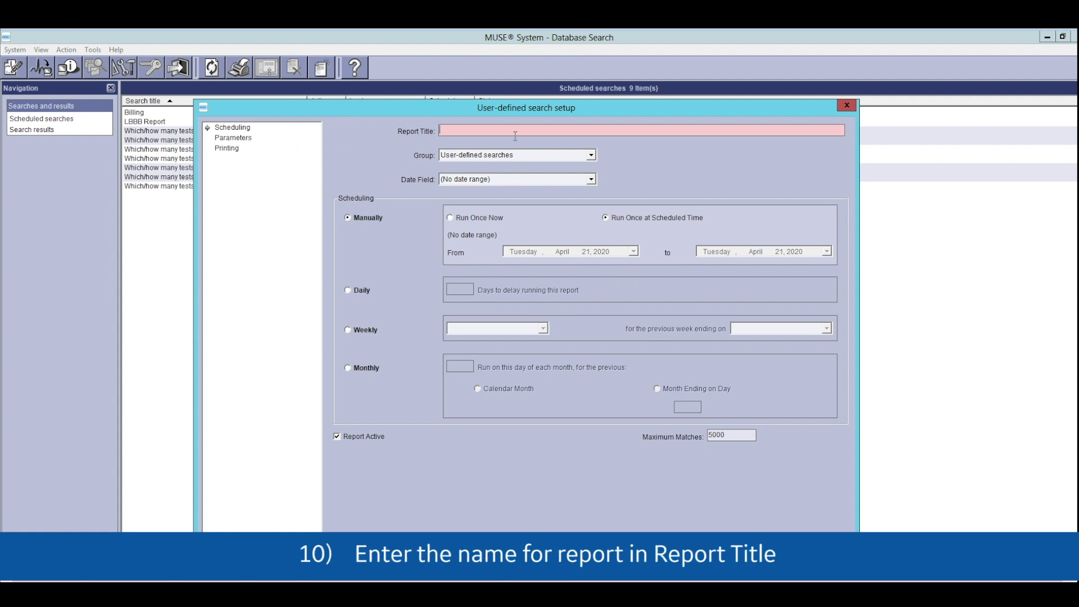
{"action": "type", "text": "Long Q"}
{"action": "type", "text": "Tc"}
Base the search on Acquisition Date and set it to Run Once Now.
{"action": "left_click", "coordinate": [593, 180]}
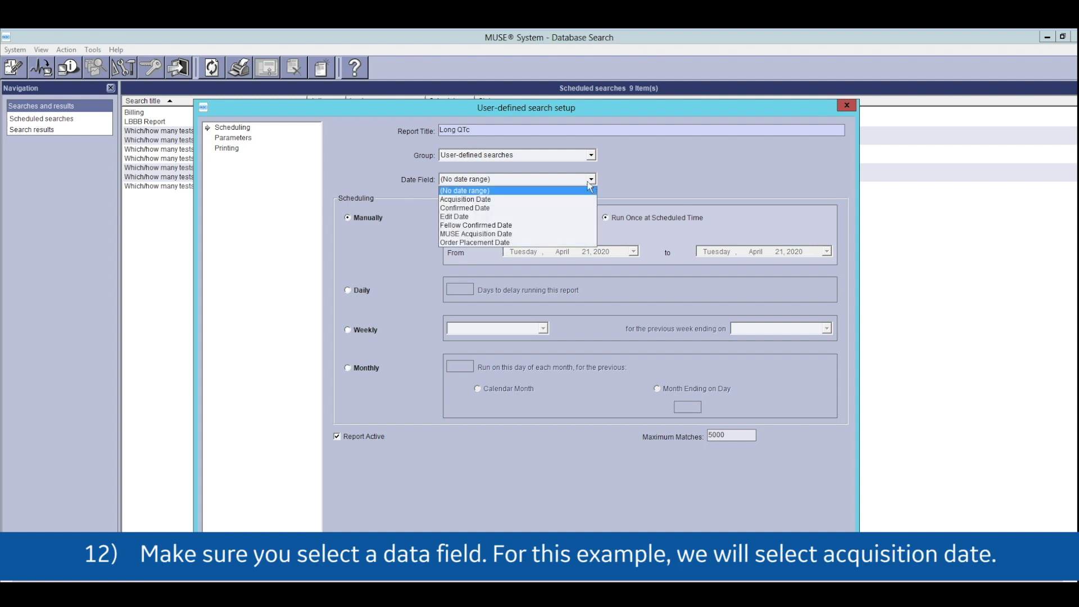
{"action": "left_click", "coordinate": [577, 200]}
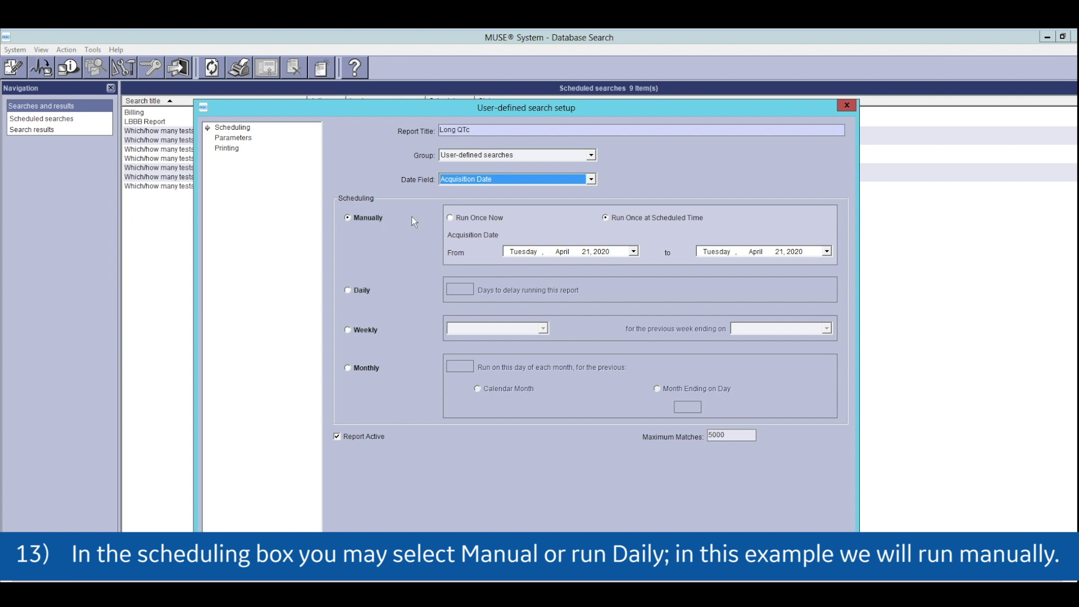
{"action": "left_click", "coordinate": [451, 218]}
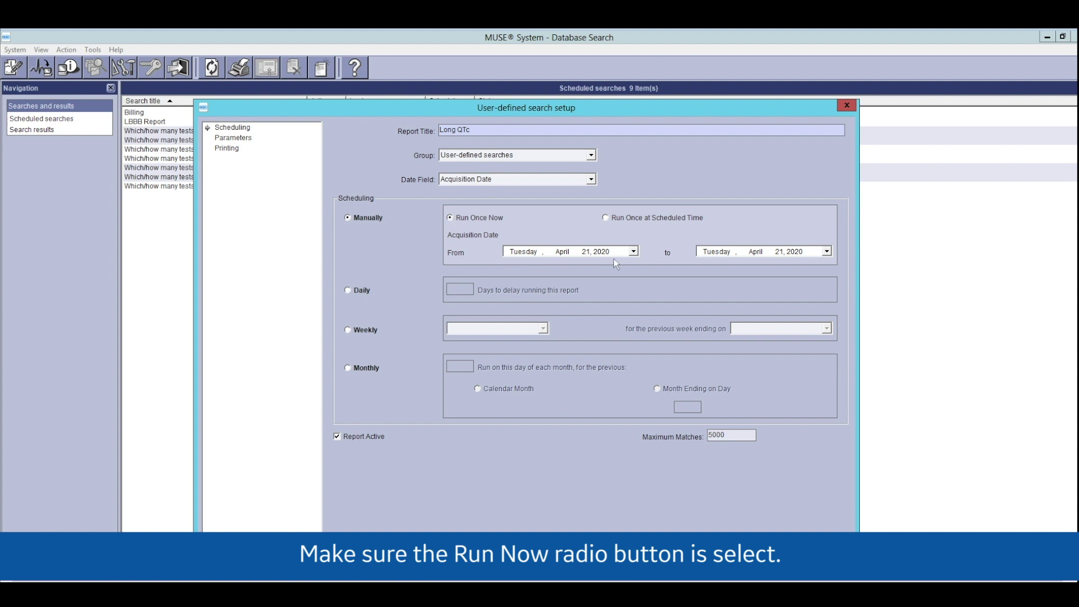
Set the From date to January 1, 2000 in the calendar picker.
{"action": "left_click", "coordinate": [634, 252]}
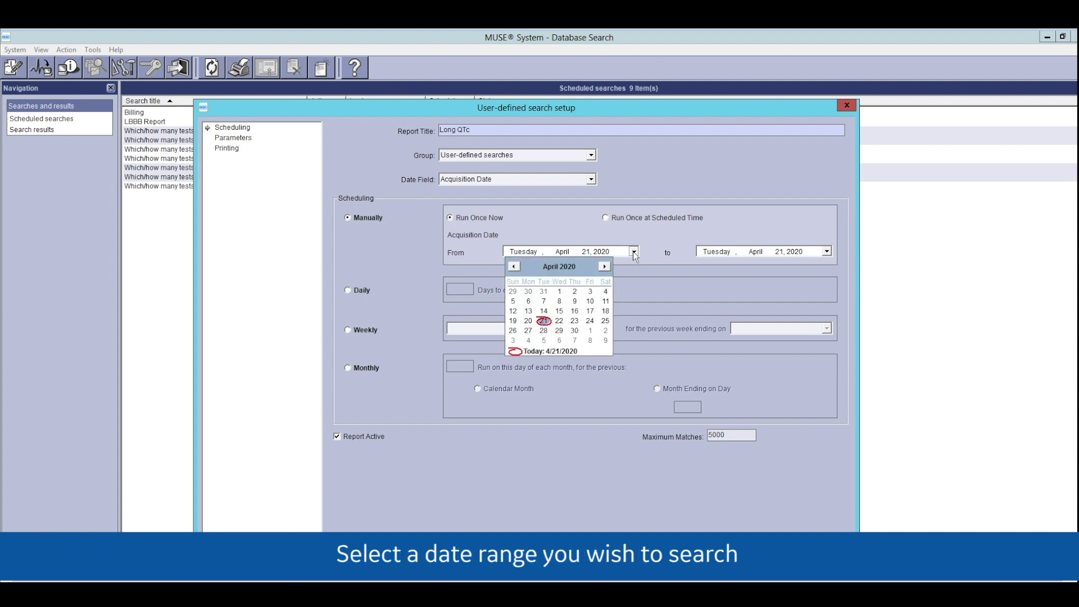
{"action": "left_click", "coordinate": [550, 266]}
{"action": "left_click", "coordinate": [577, 271]}
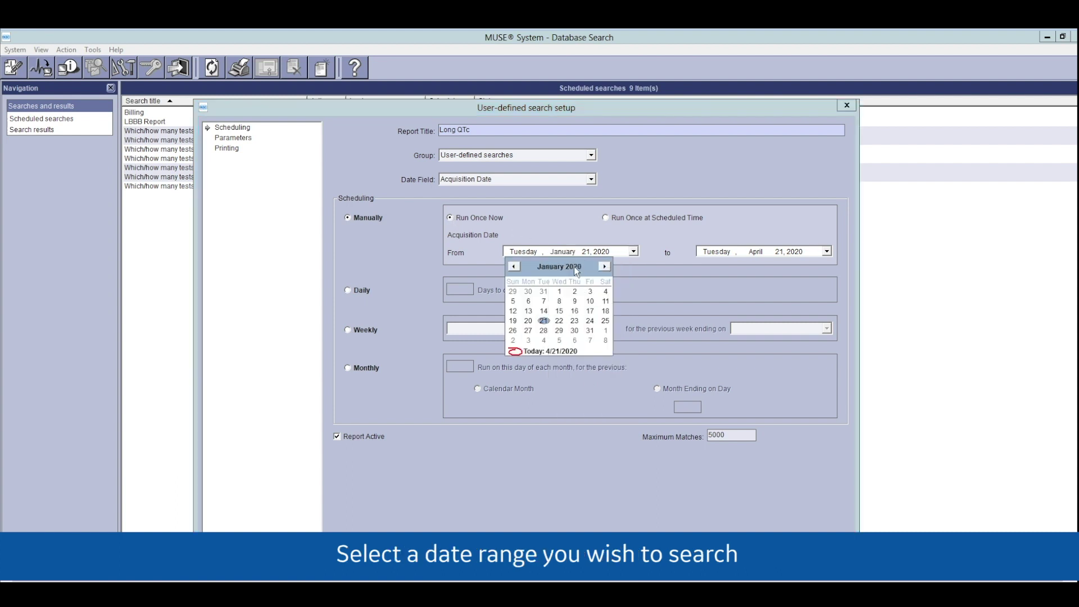
{"action": "left_click", "coordinate": [575, 266]}
{"action": "left_click", "coordinate": [592, 269]}
{"action": "left_click", "coordinate": [593, 267]}
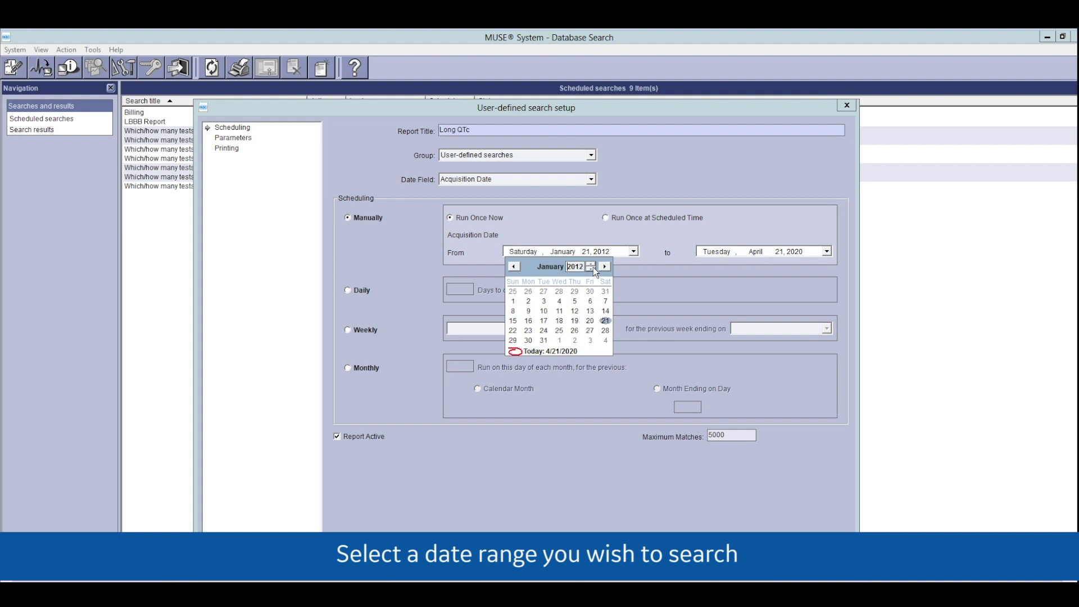
{"action": "left_click", "coordinate": [594, 265]}
{"action": "left_click", "coordinate": [594, 265]}
{"action": "left_click", "coordinate": [593, 265]}
{"action": "left_click", "coordinate": [592, 270]}
{"action": "left_click", "coordinate": [593, 269]}
{"action": "left_click", "coordinate": [593, 269]}
{"action": "left_click", "coordinate": [593, 269]}
{"action": "left_click", "coordinate": [593, 269]}
{"action": "left_click", "coordinate": [593, 269]}
{"action": "left_click", "coordinate": [593, 268]}
{"action": "left_click", "coordinate": [592, 269]}
{"action": "left_click", "coordinate": [593, 269]}
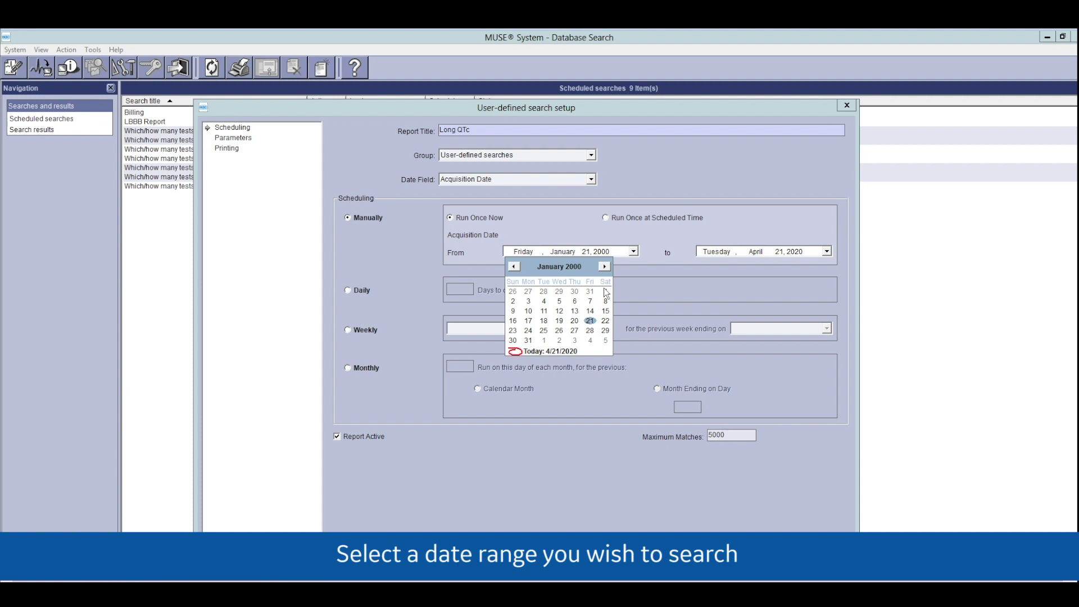
{"action": "left_click", "coordinate": [605, 292]}
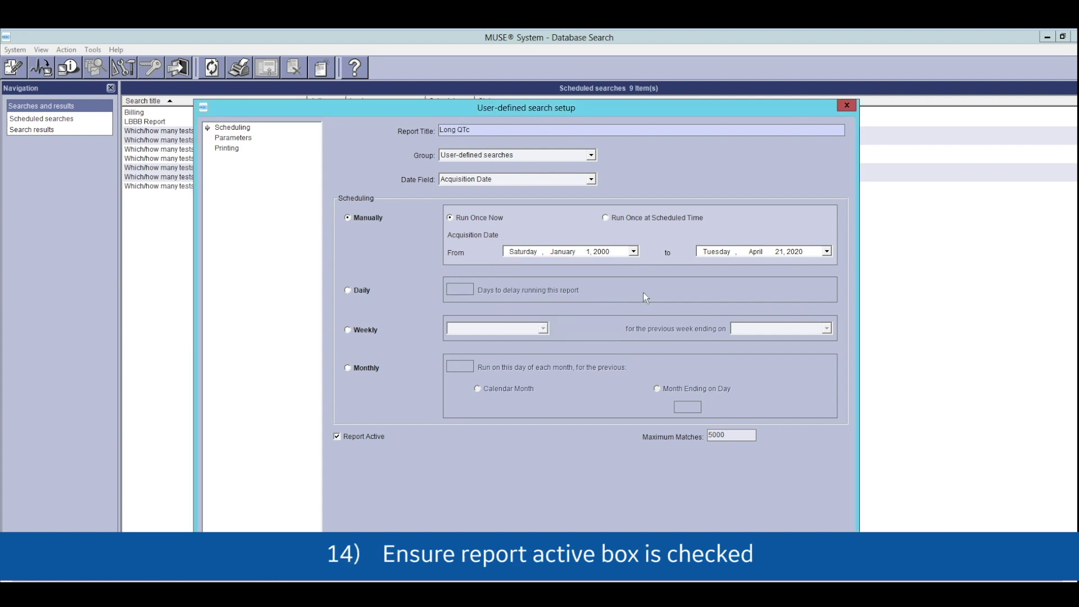
On the Parameters page, add Patient Full Name from Patient Demographics as a result column.
{"action": "left_click", "coordinate": [247, 137]}
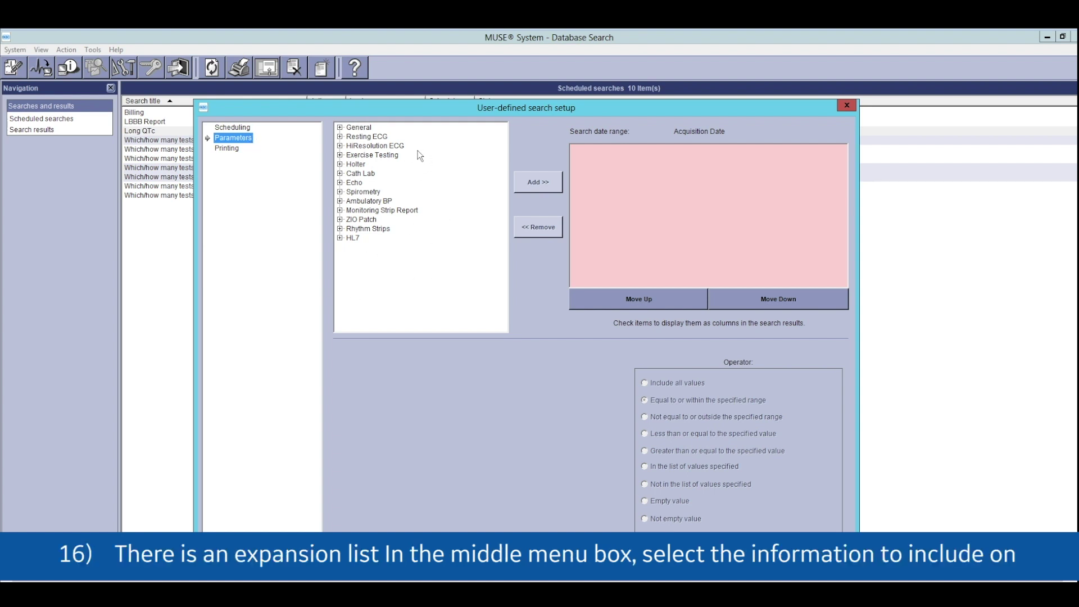
{"action": "left_click", "coordinate": [340, 128]}
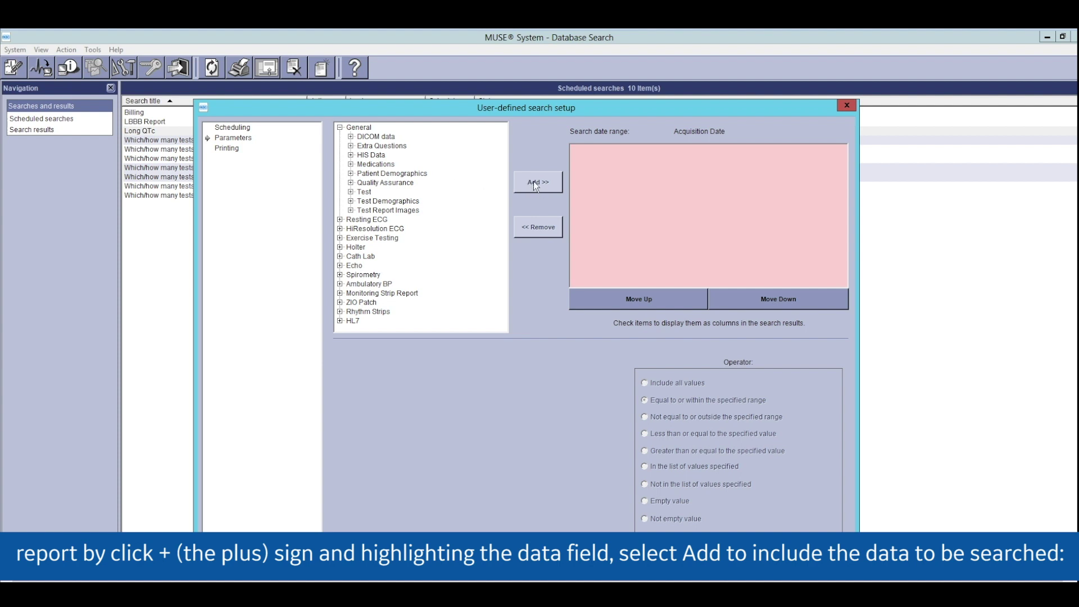
{"action": "left_click", "coordinate": [351, 175]}
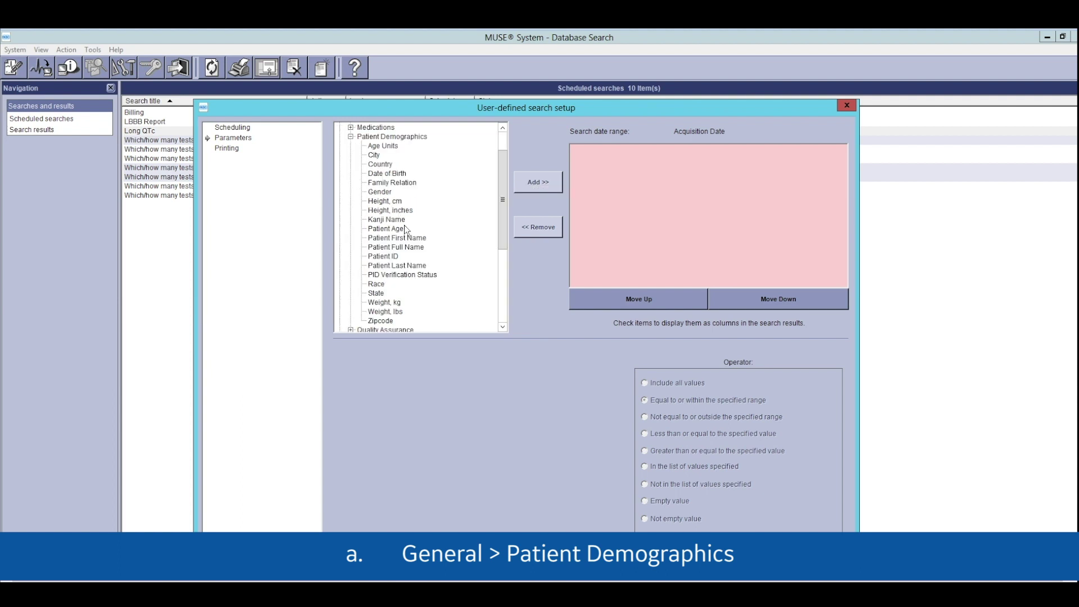
{"action": "left_click", "coordinate": [396, 247]}
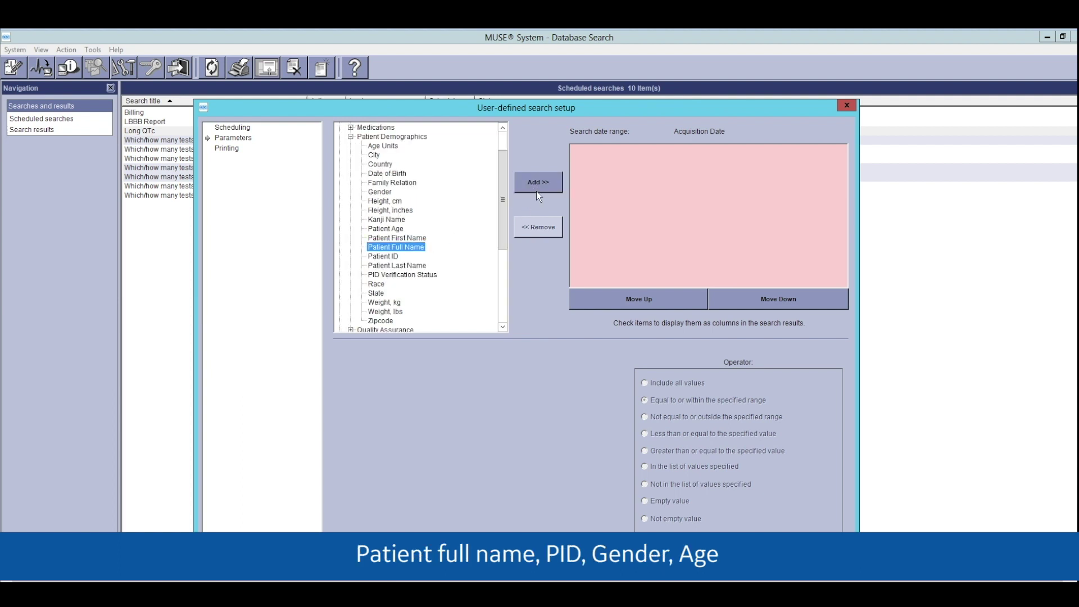
{"action": "left_click", "coordinate": [537, 189]}
Add Patient ID, Gender and Patient Age as result columns.
{"action": "left_click", "coordinate": [382, 257]}
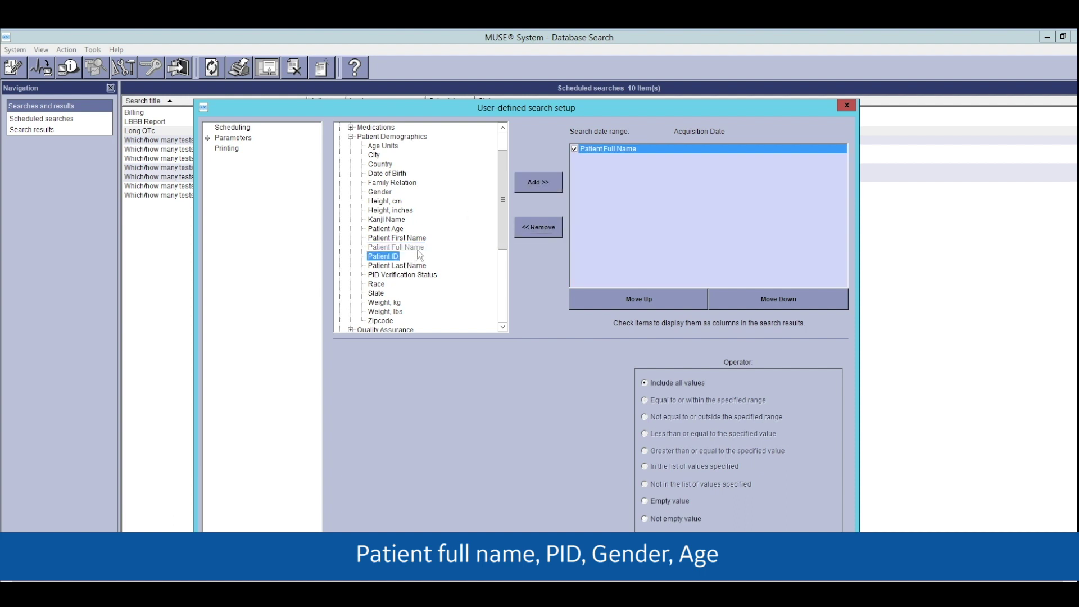
{"action": "left_click", "coordinate": [547, 189]}
{"action": "left_click", "coordinate": [380, 191]}
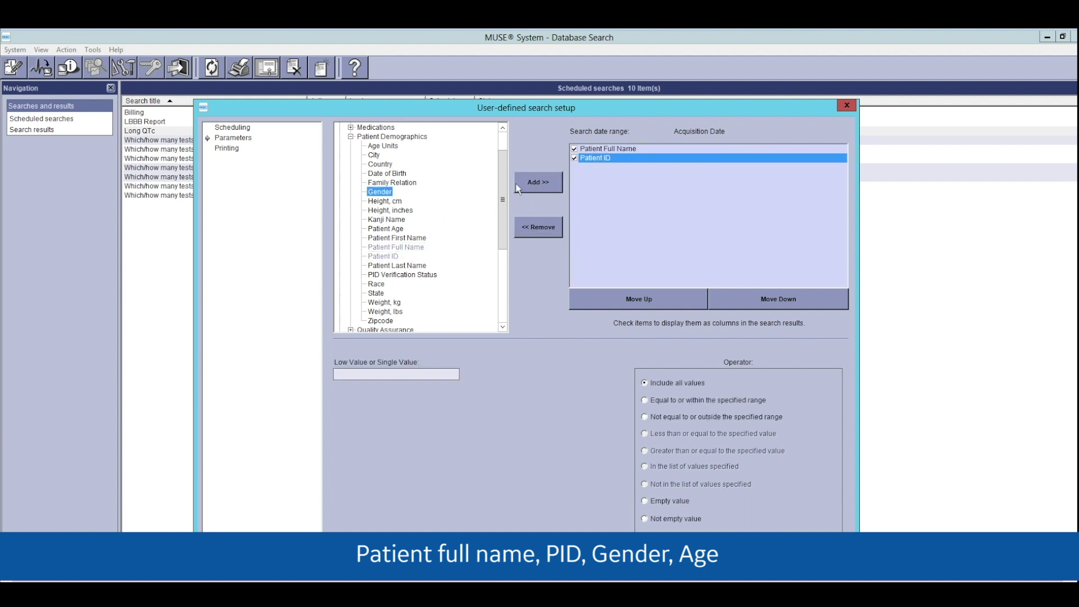
{"action": "left_click", "coordinate": [532, 181]}
{"action": "left_click", "coordinate": [386, 228]}
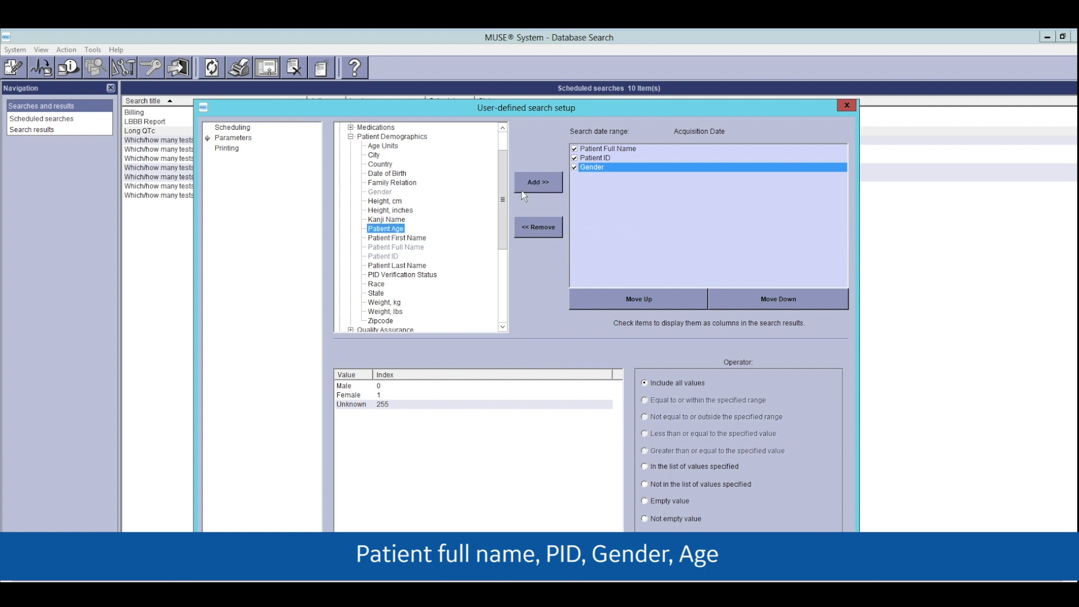
{"action": "left_click", "coordinate": [539, 184]}
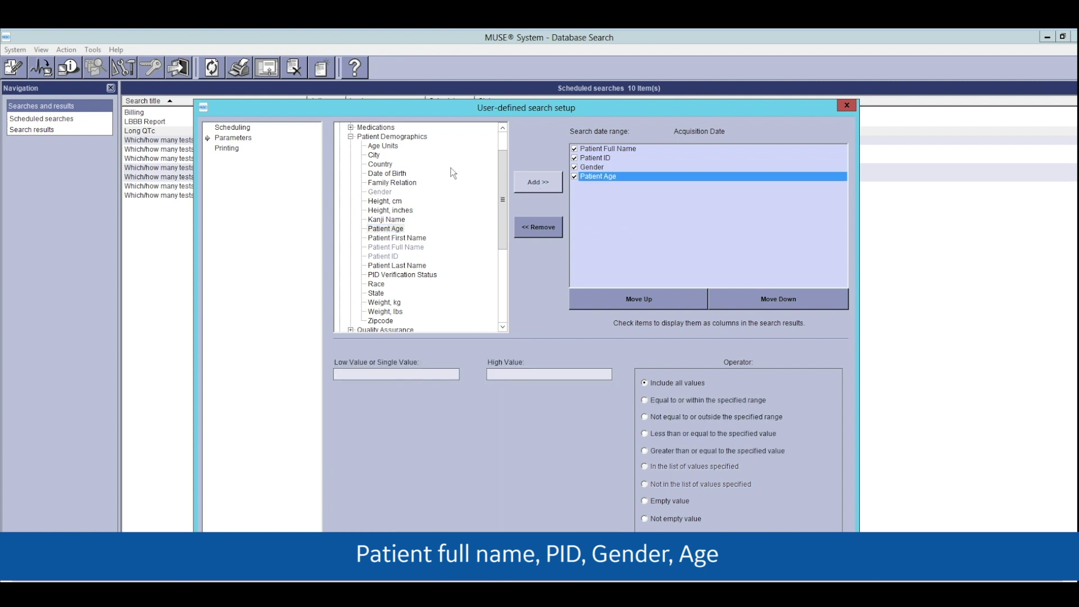
From Test Demographics, add Location as a result column.
{"action": "left_click", "coordinate": [350, 136]}
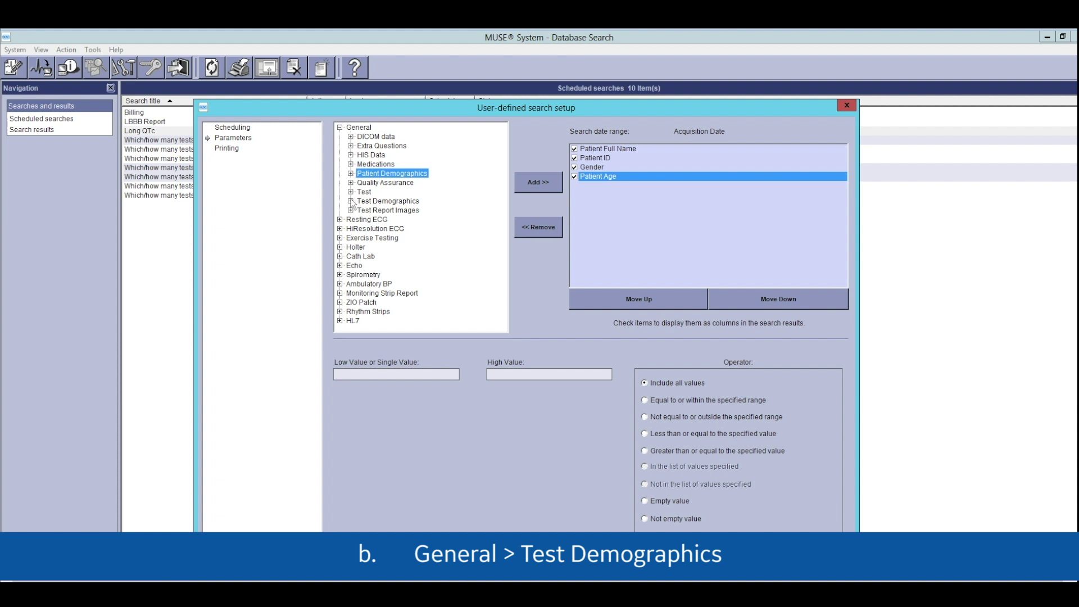
{"action": "left_click", "coordinate": [351, 202]}
{"action": "left_click", "coordinate": [506, 293]}
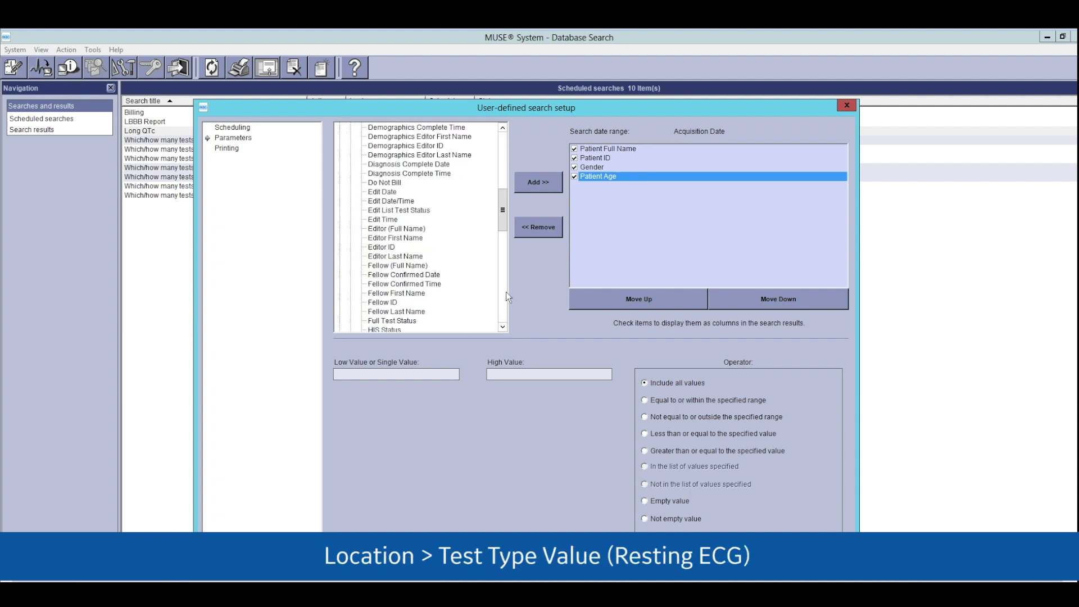
{"action": "left_click", "coordinate": [503, 179]}
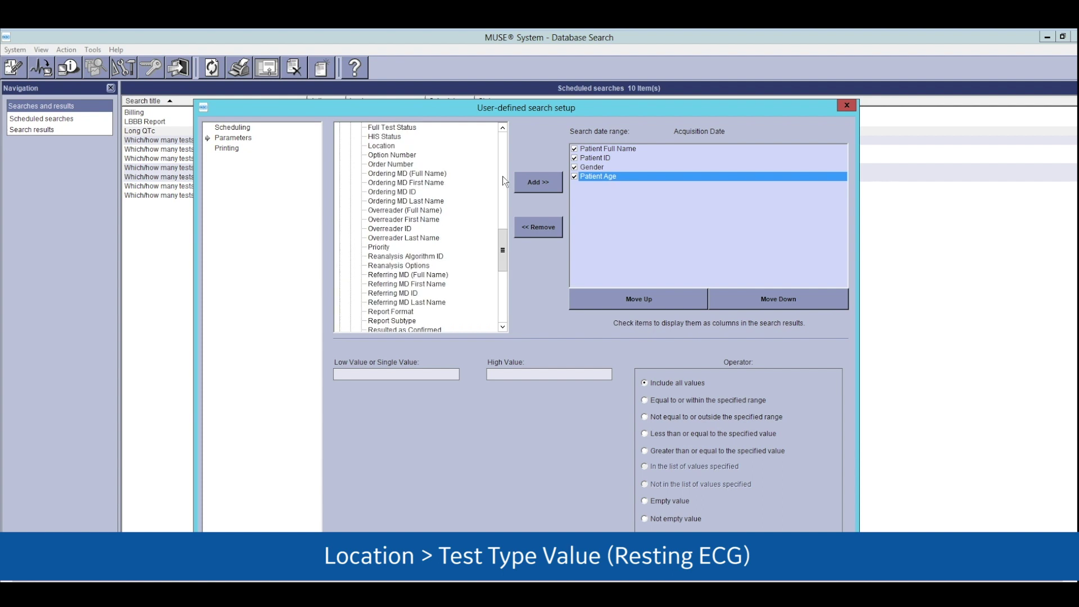
{"action": "left_click", "coordinate": [382, 145]}
{"action": "left_click", "coordinate": [527, 179]}
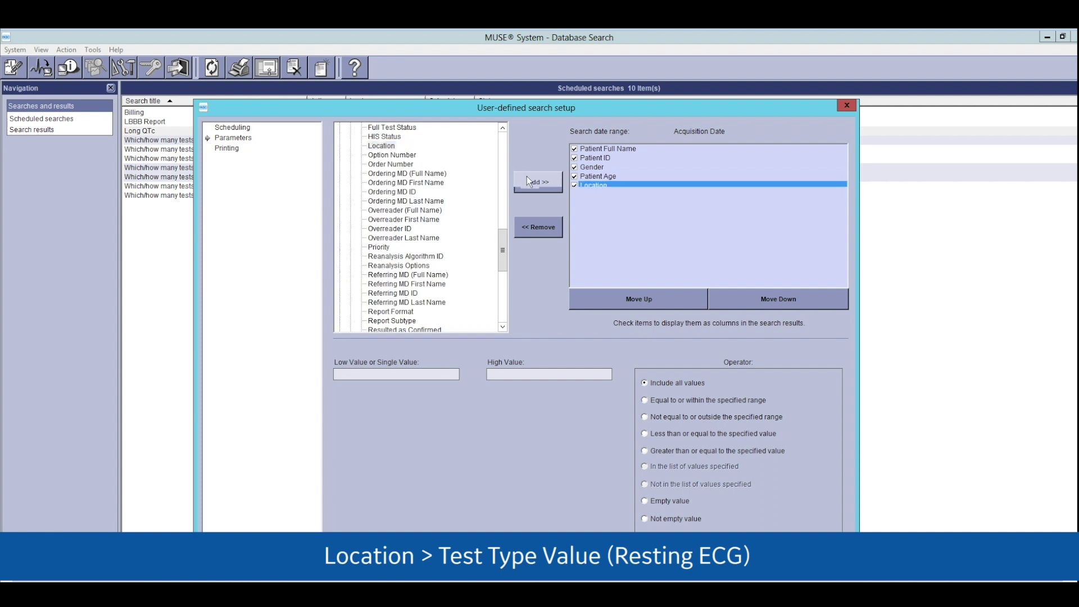
Add Test Type Value as a column, restricted to Resting ECG.
{"action": "left_click", "coordinate": [504, 309]}
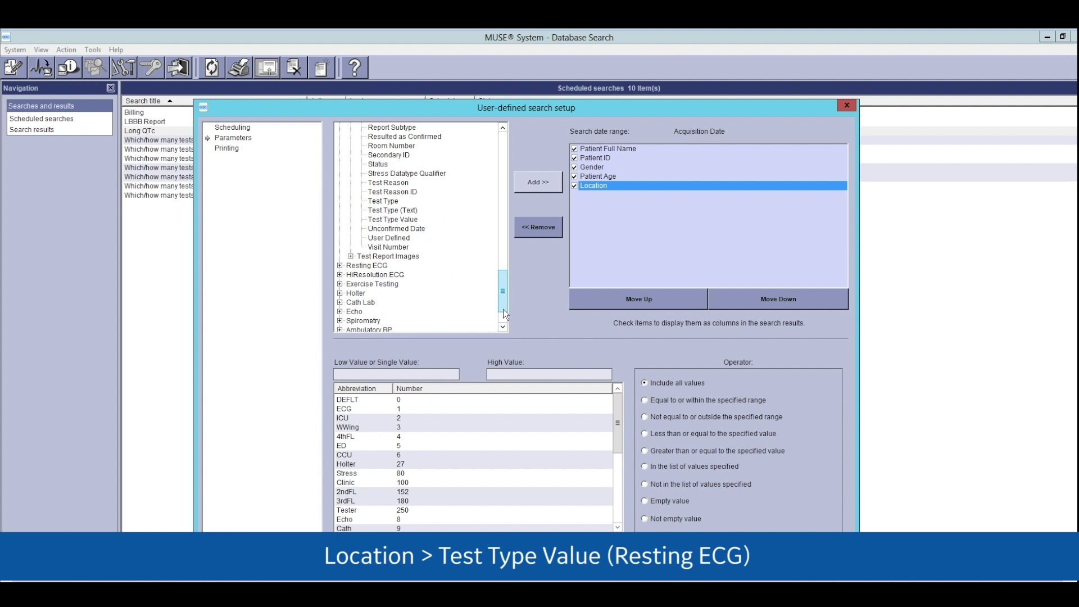
{"action": "left_click", "coordinate": [409, 221]}
{"action": "left_click", "coordinate": [541, 183]}
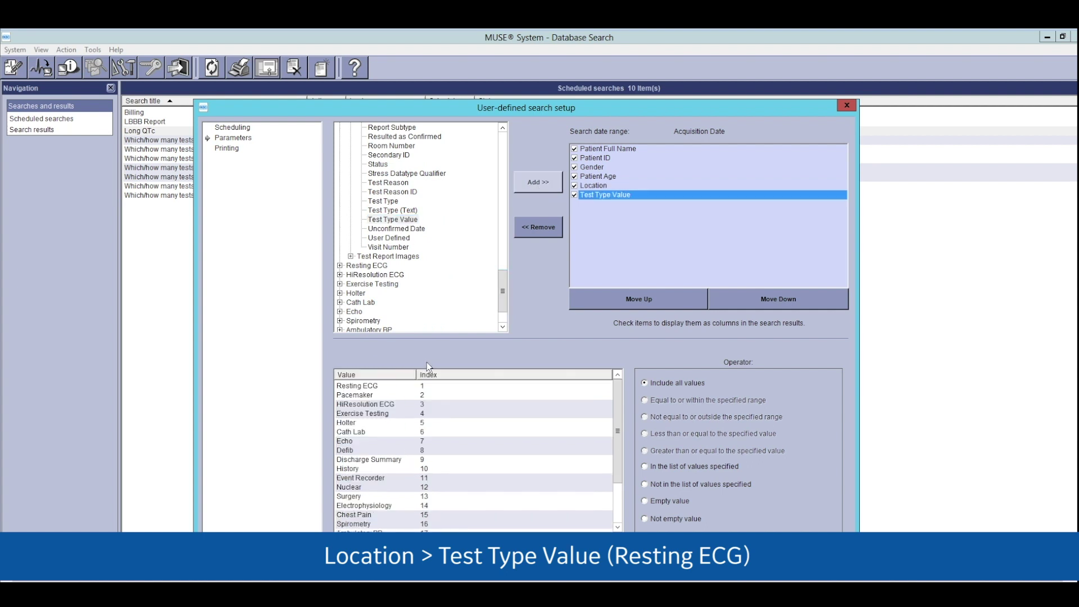
{"action": "left_click", "coordinate": [409, 387]}
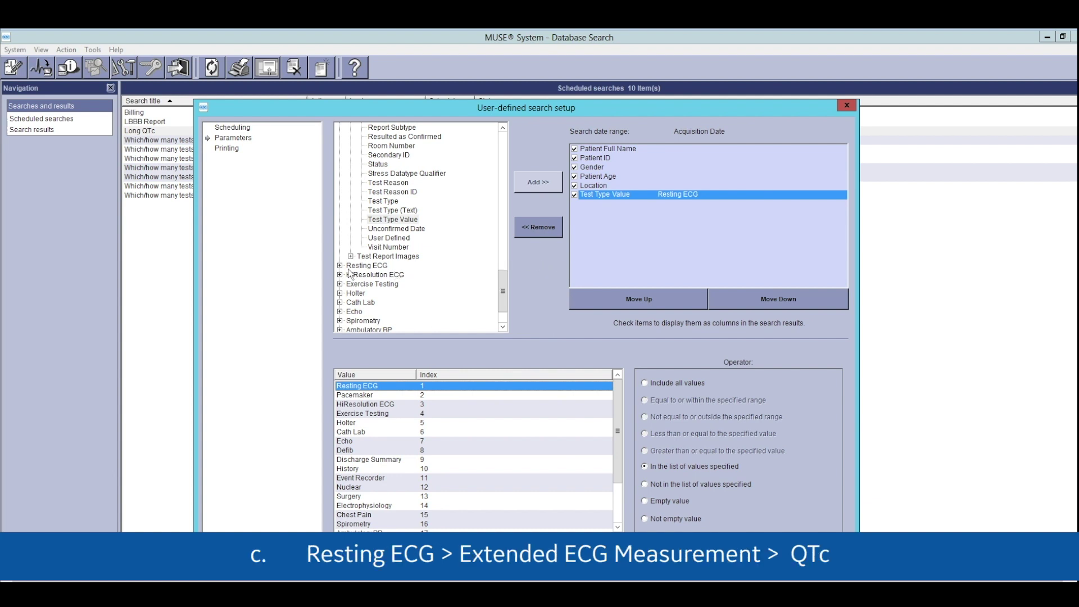
Add QTc (Bazett) from Resting ECG Extended ECG Measurements as a search column.
{"action": "left_click", "coordinate": [341, 266]}
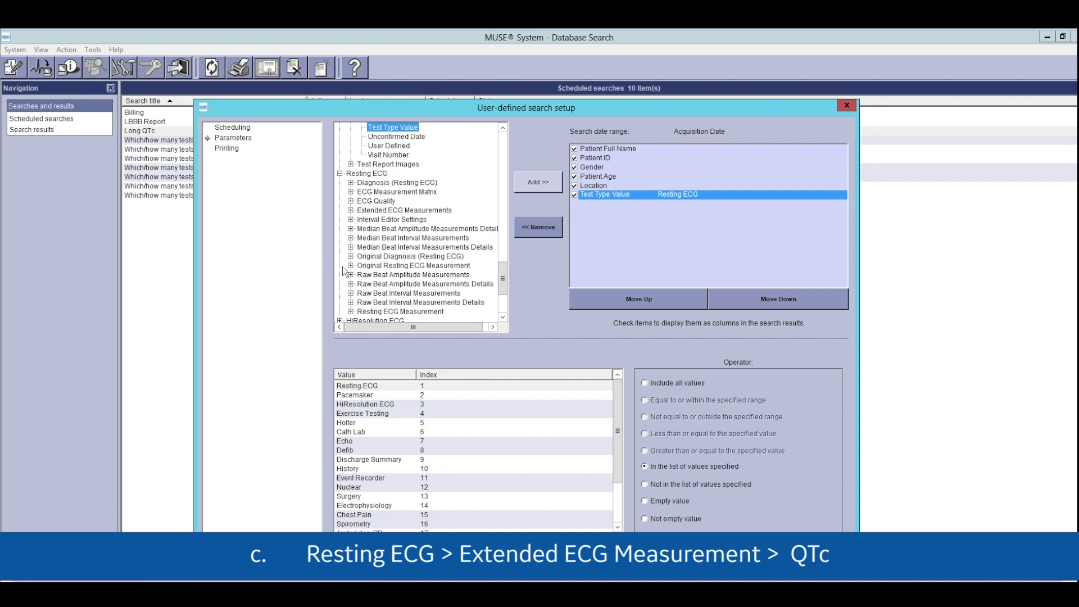
{"action": "left_click", "coordinate": [351, 210]}
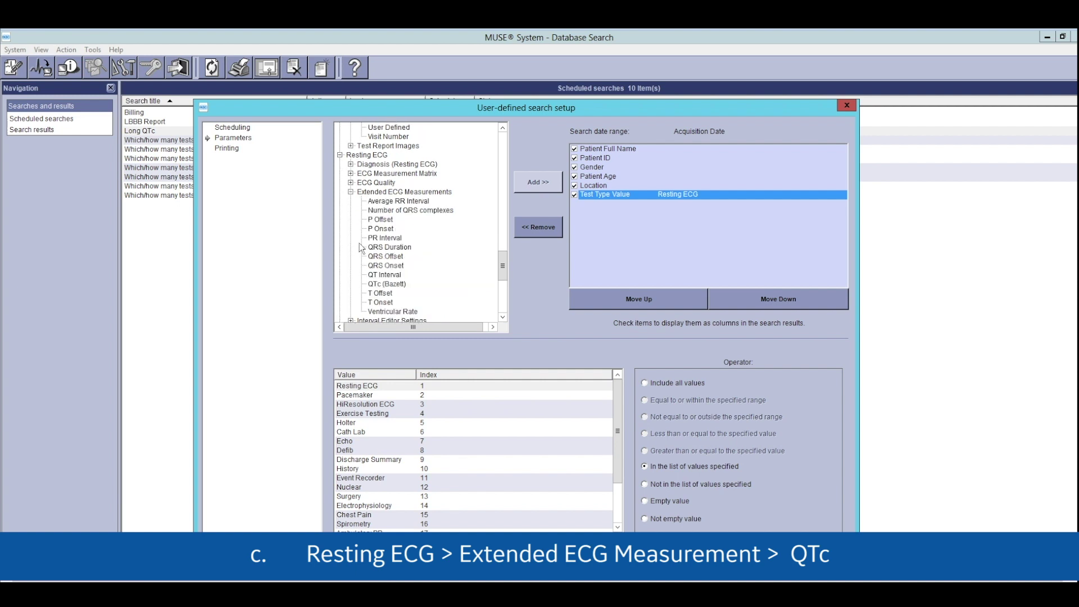
{"action": "left_click", "coordinate": [386, 284]}
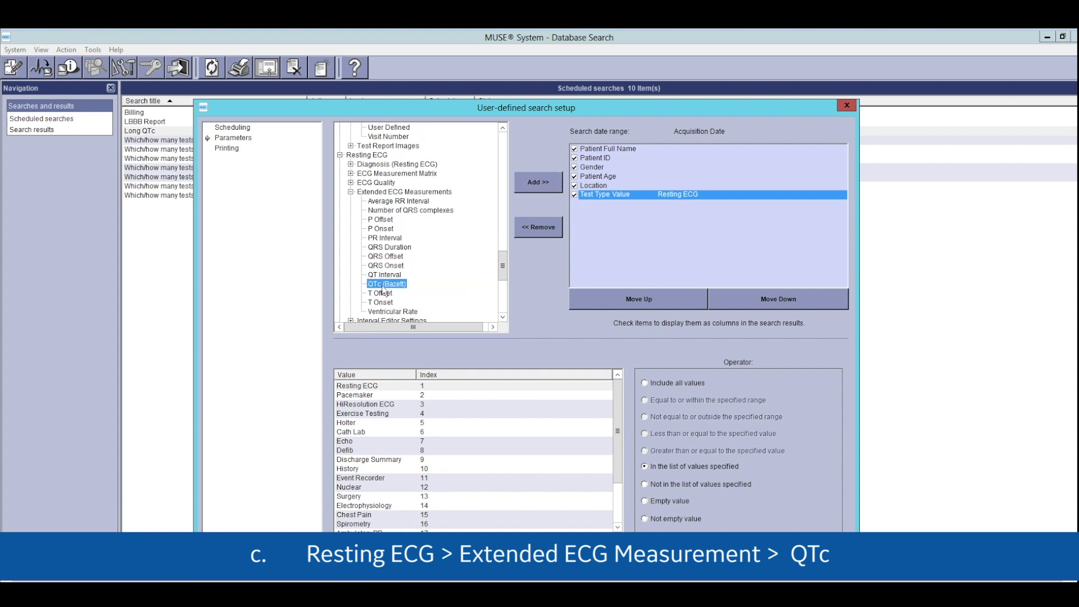
{"action": "left_click", "coordinate": [529, 188]}
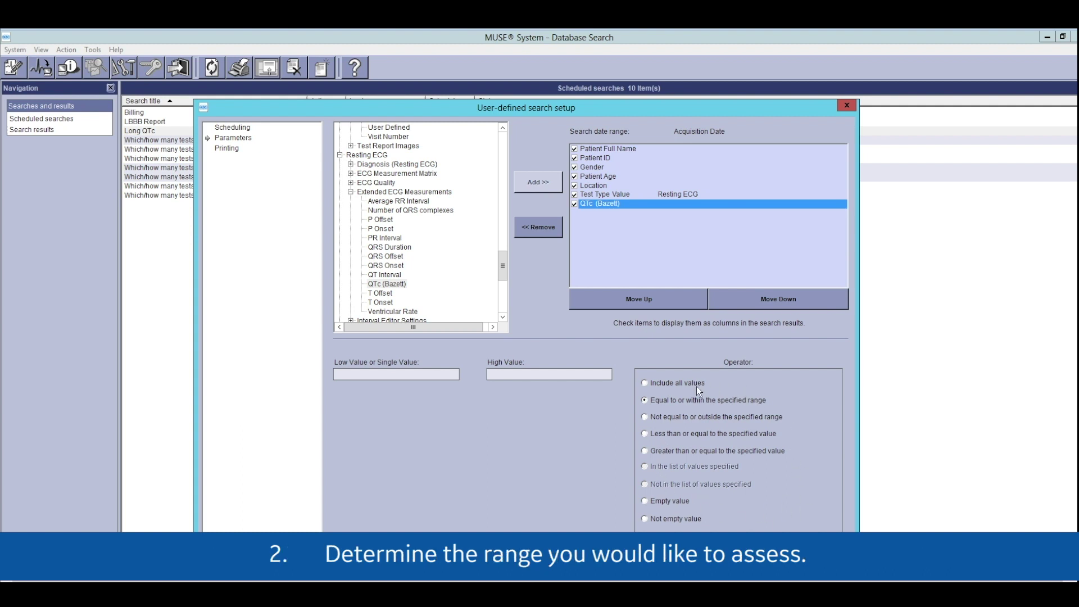
Limit QTc (Bazett) to a low value of 500 and high value of 1000.
{"action": "left_click", "coordinate": [413, 373]}
{"action": "type", "text": "500"}
{"action": "key", "text": "Tab"}
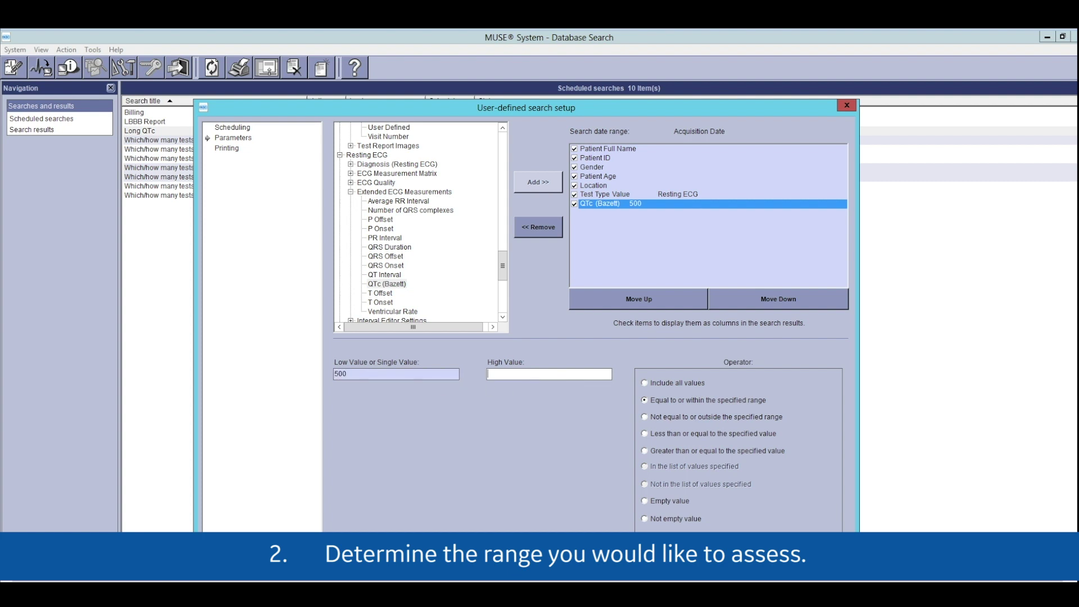
{"action": "type", "text": "1000"}
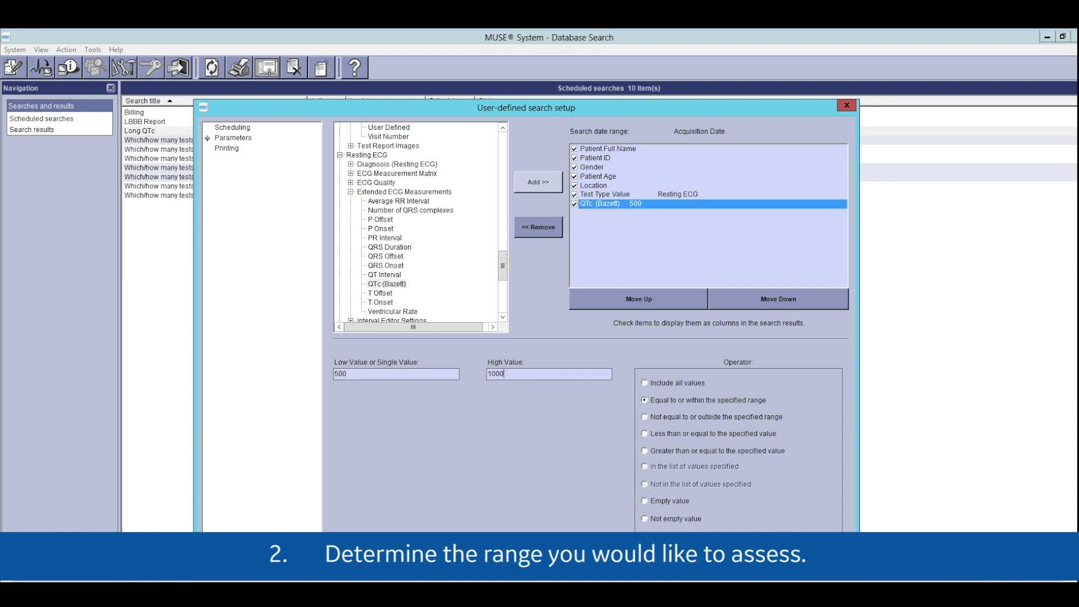
{"action": "key", "text": "Tab"}
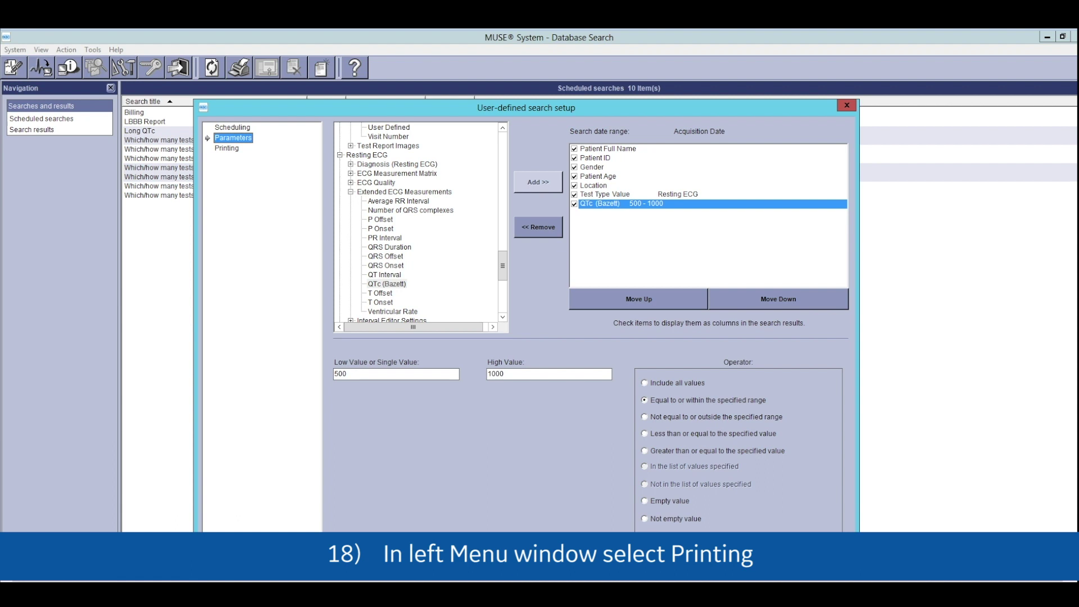
In Printing settings, print results to ABCMC ECG LAB PRINTER and stop printing to ECG LAB.
{"action": "left_click", "coordinate": [226, 149]}
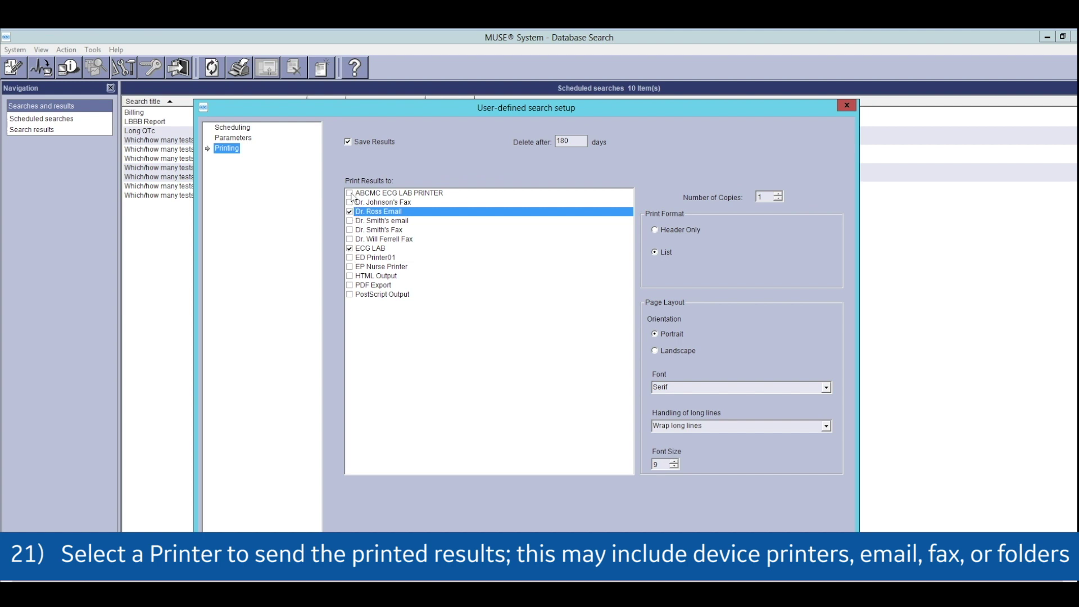
{"action": "left_click", "coordinate": [352, 194]}
{"action": "left_click", "coordinate": [350, 194]}
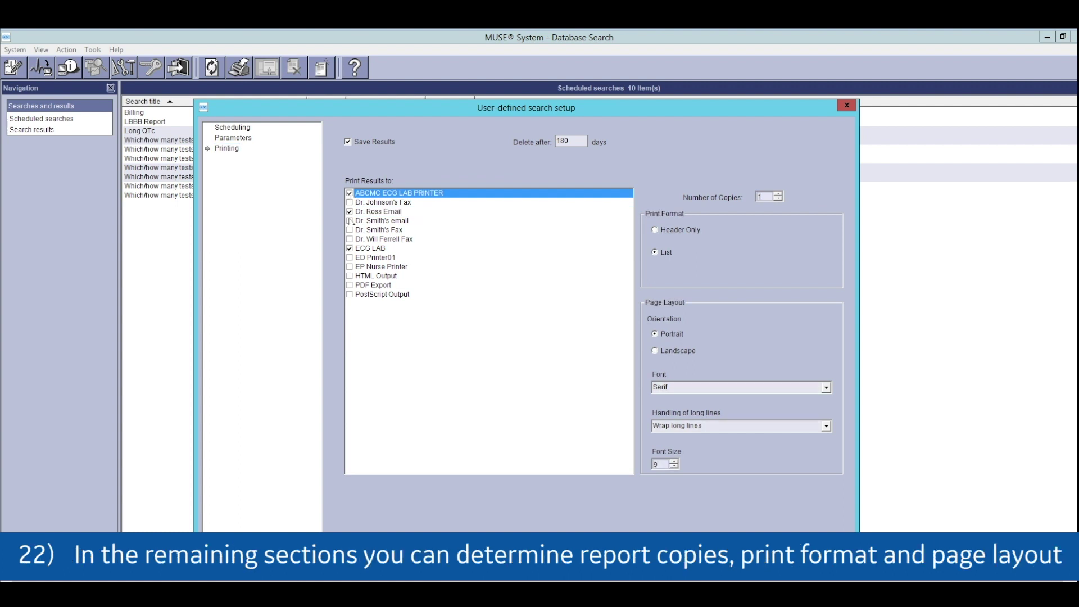
{"action": "left_click", "coordinate": [352, 250]}
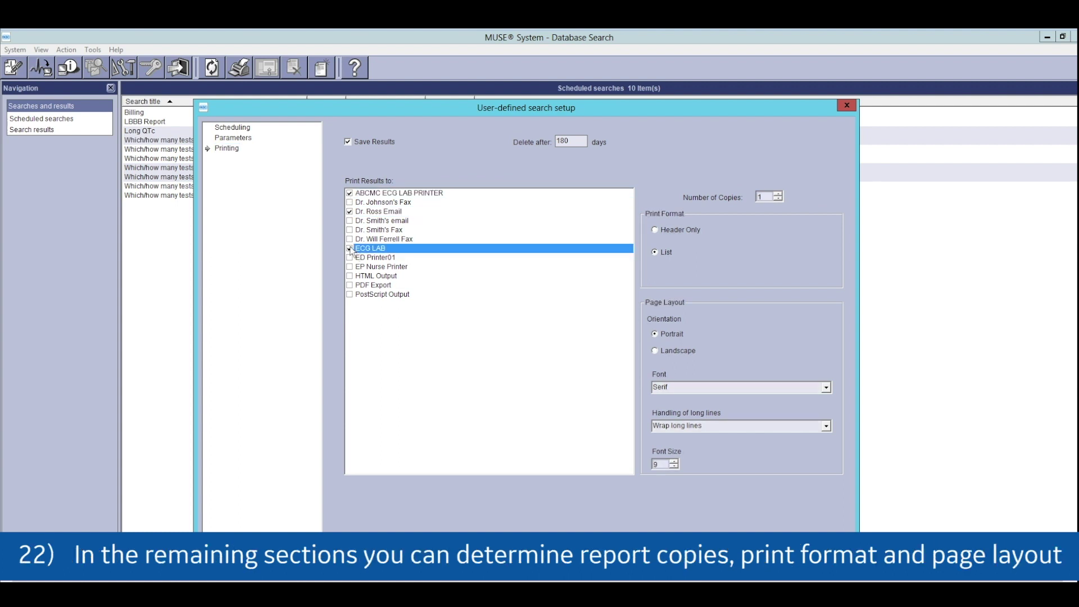
{"action": "left_click", "coordinate": [350, 248]}
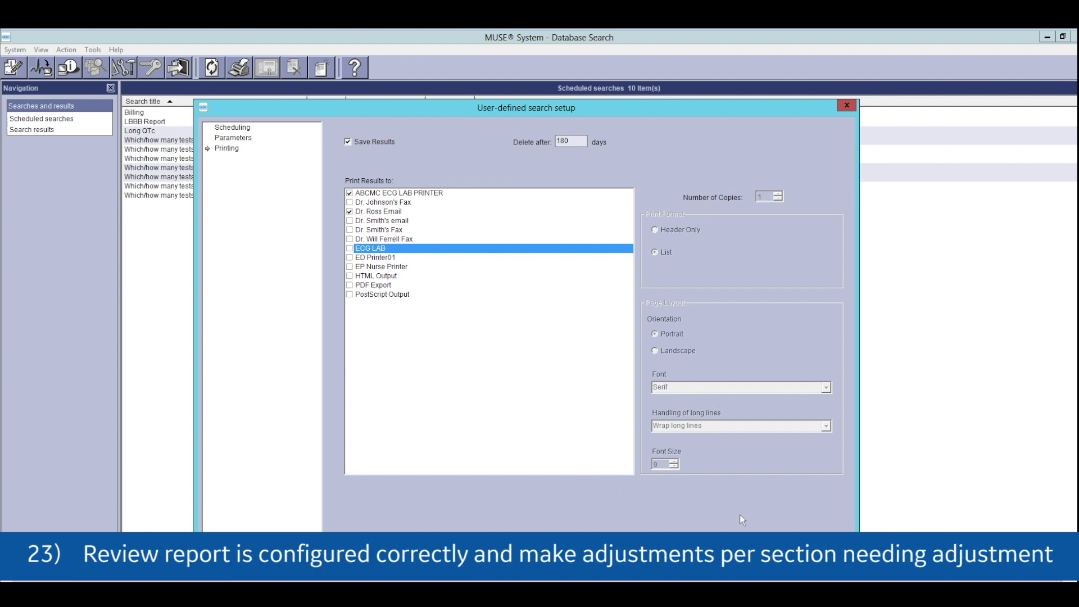
Review the Parameters, Scheduling and Printing pages, then confirm to save the Long QTc search setup.
{"action": "left_click", "coordinate": [230, 138]}
{"action": "left_click", "coordinate": [231, 128]}
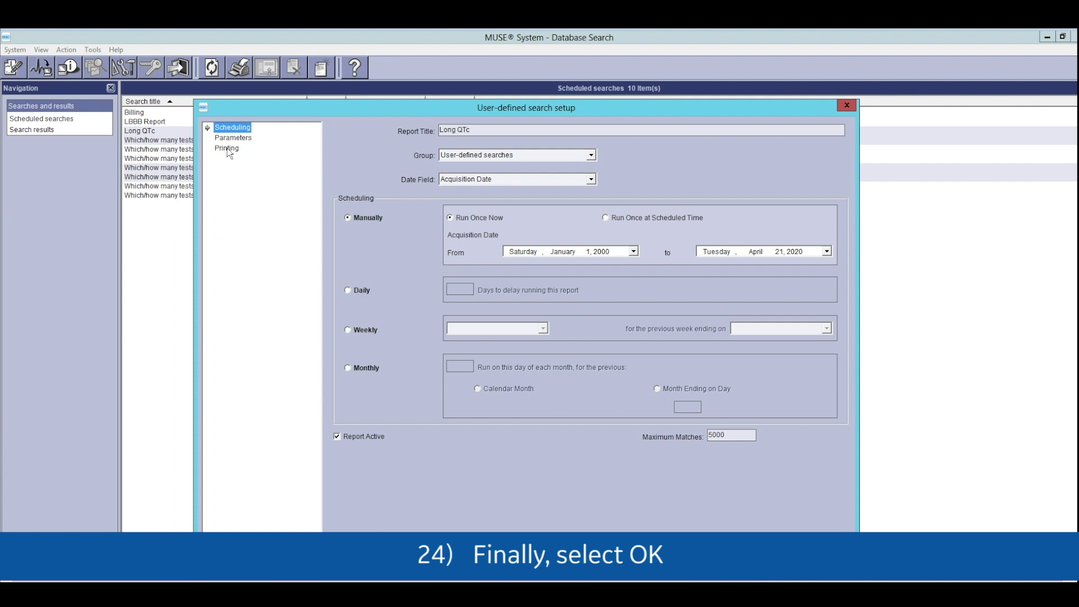
{"action": "left_click", "coordinate": [230, 149]}
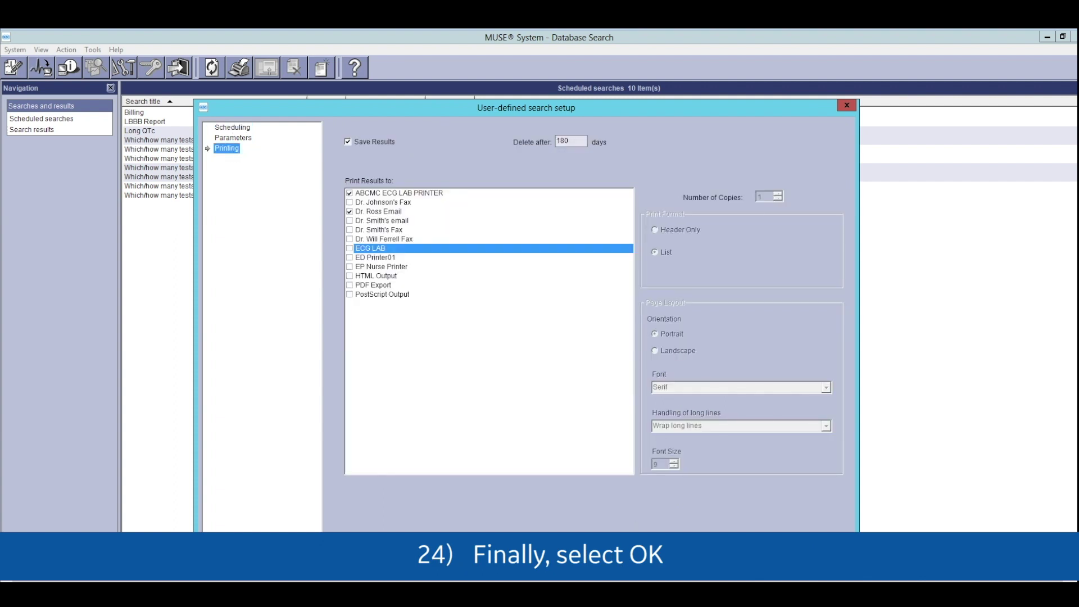
{"action": "key", "text": "Return"}
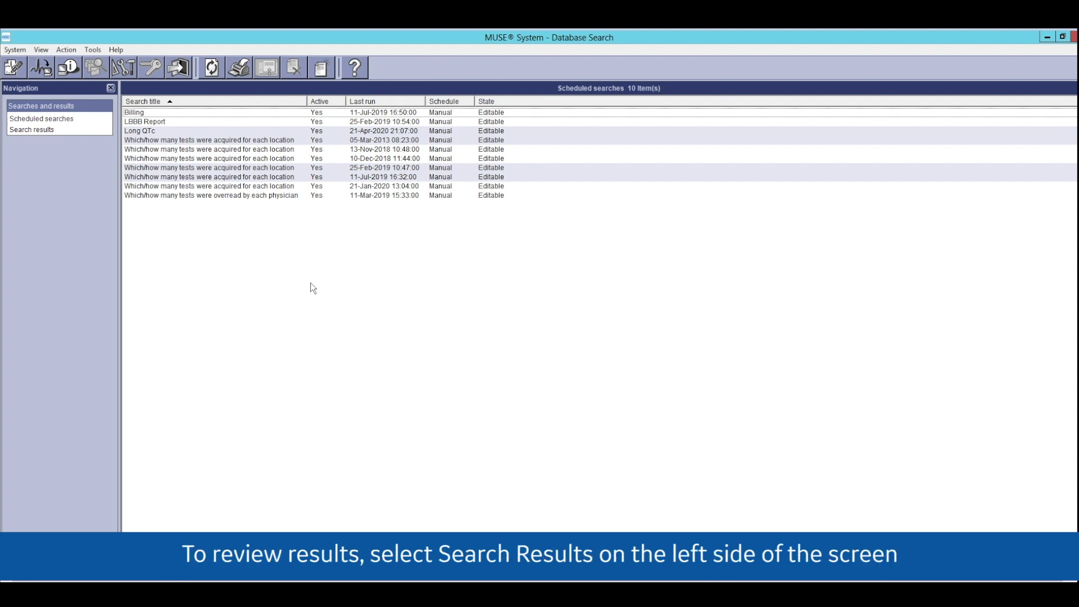
Show completed Search results and open the Long QTc set: 25 records with QTc 500–1000.
{"action": "left_click", "coordinate": [34, 131]}
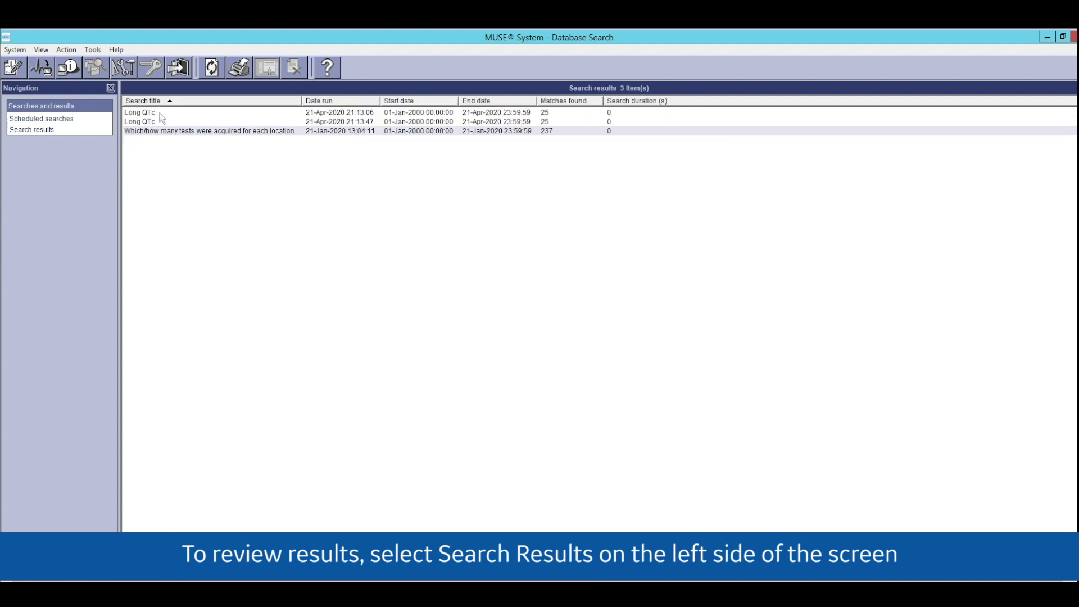
{"action": "double_click", "coordinate": [272, 122]}
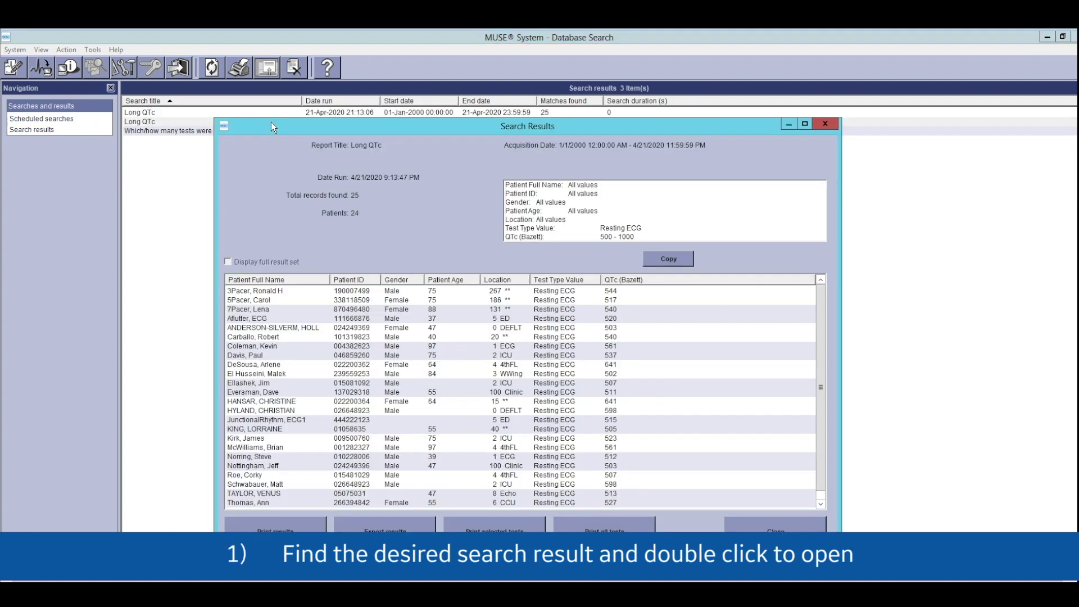